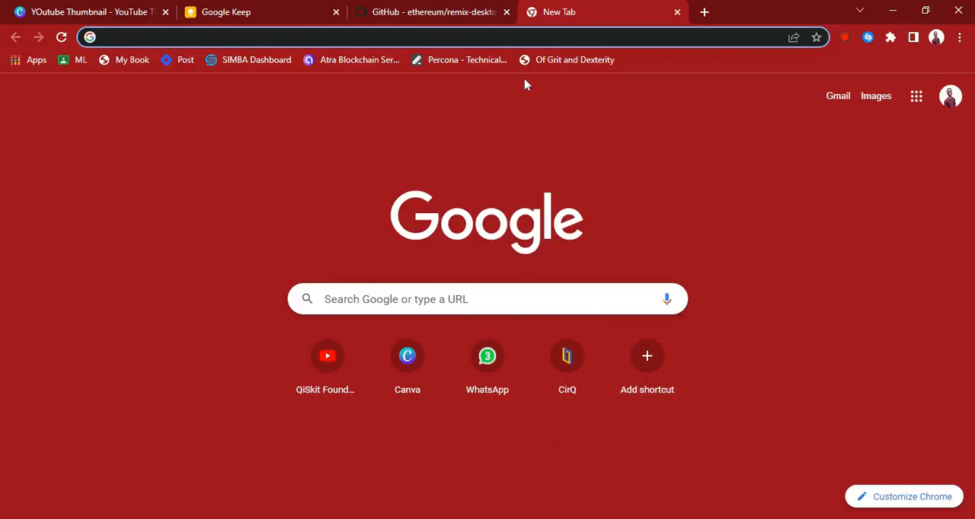
Switch to the ethereum/remix-desktop repository tab and bring its README Download section into view
left_click(444, 11)
mouse_move(969, 228)
left_mouse_down()
mouse_move(969, 91)
mouse_move(969, 244)
left_mouse_up()
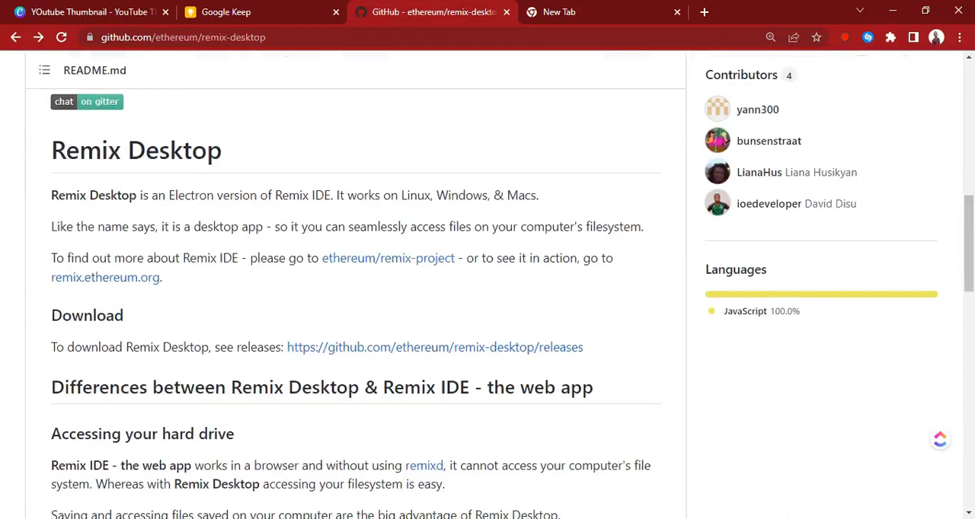
scroll(533, 267, "down", 1)
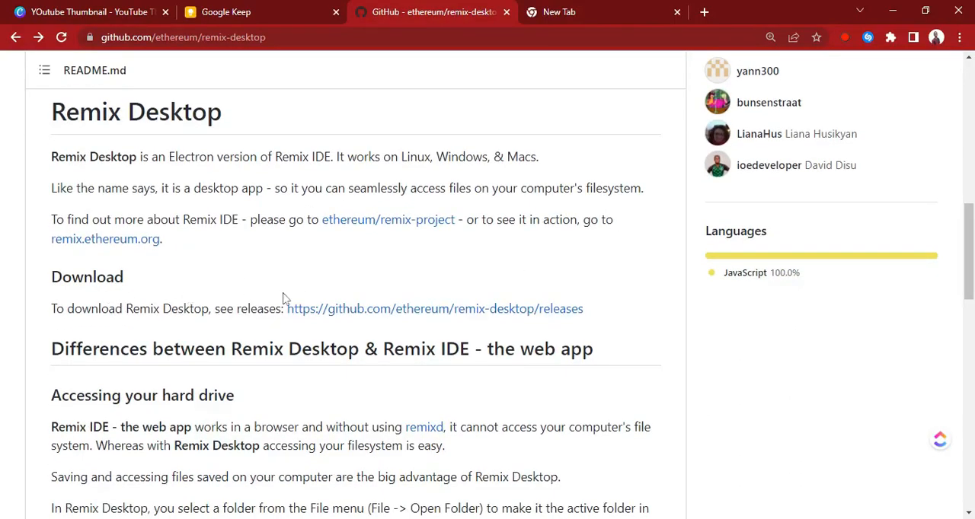
Follow the releases URL under Download to reach the 1.3.3 release and its assets
left_click(465, 315)
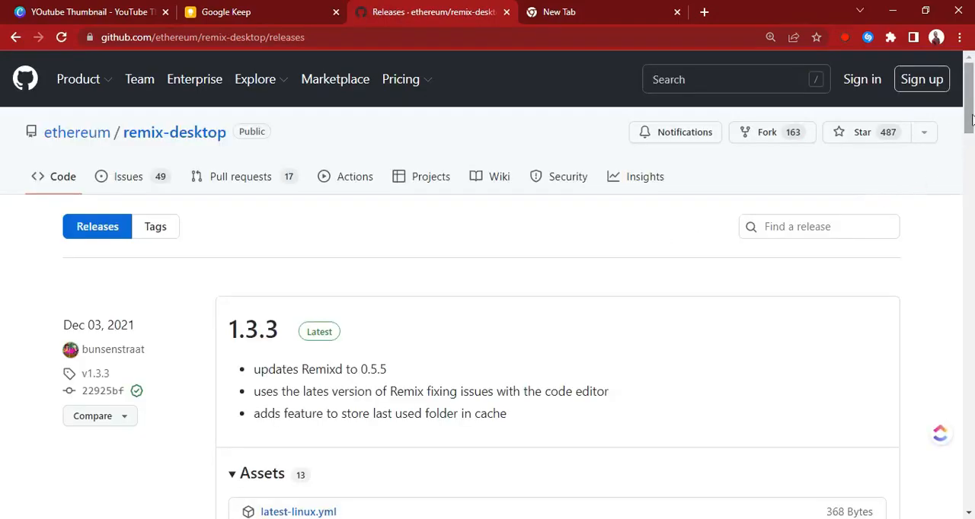
left_click_drag(968, 99, 969, 152)
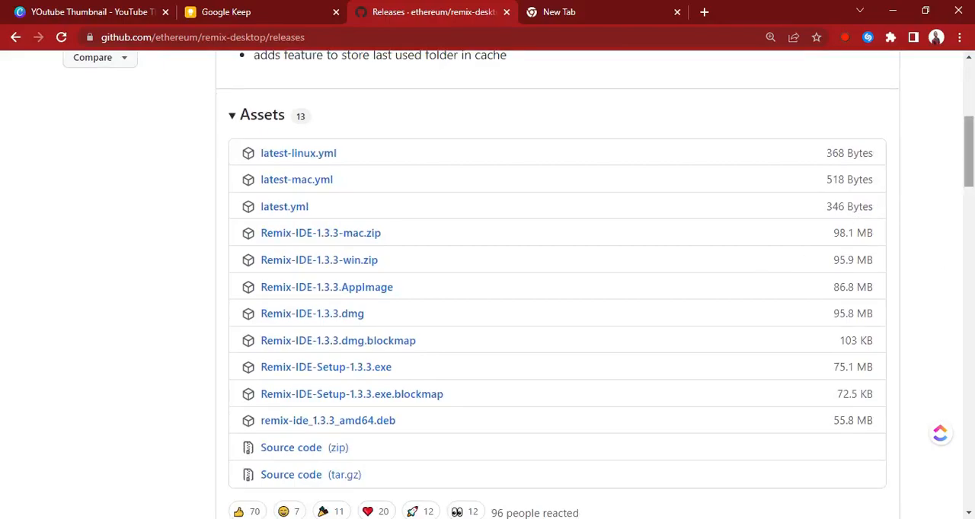
left_click_drag(968, 152, 970, 160)
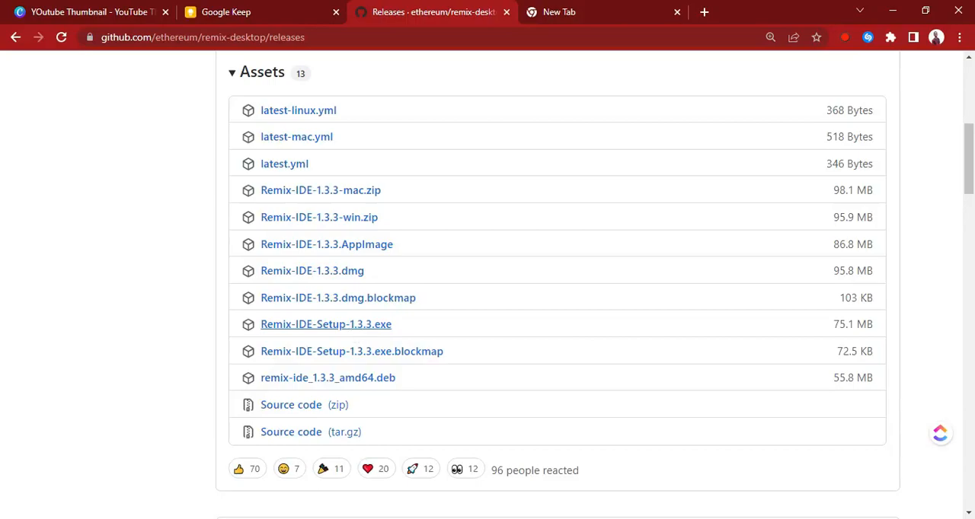
Start downloading Remix-IDE-Setup-1.3.3.exe, then cancel it and dismiss Chrome's download bar
left_click(359, 331)
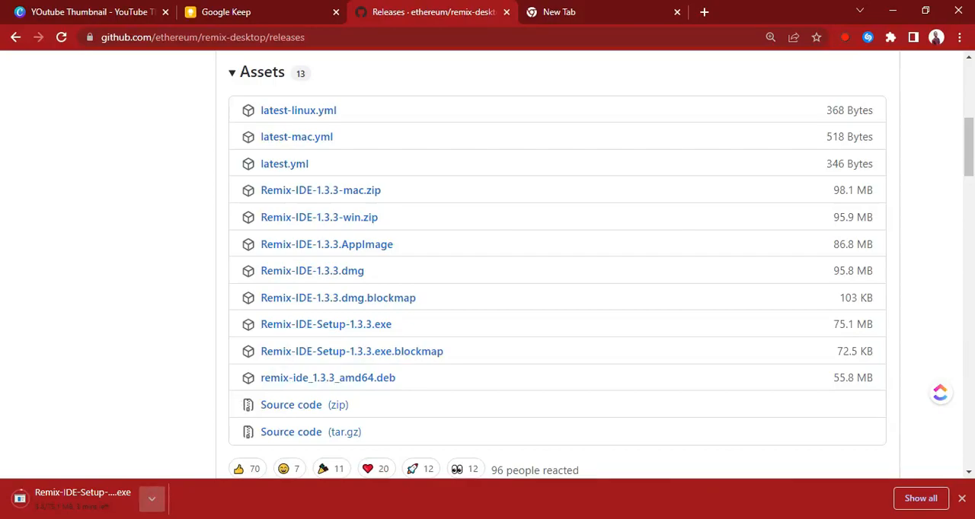
left_click(962, 498)
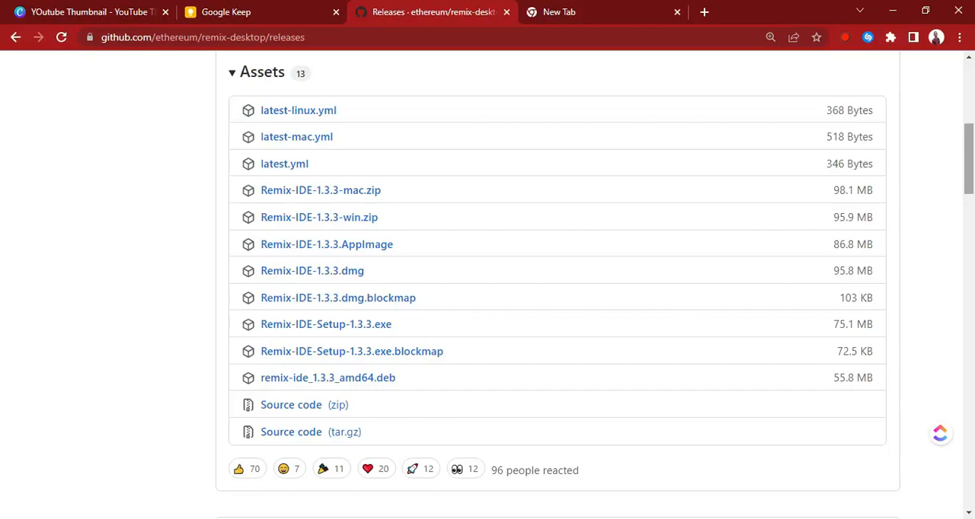
mouse_move(968, 191)
left_mouse_down()
mouse_move(969, 99)
mouse_move(969, 122)
left_mouse_up()
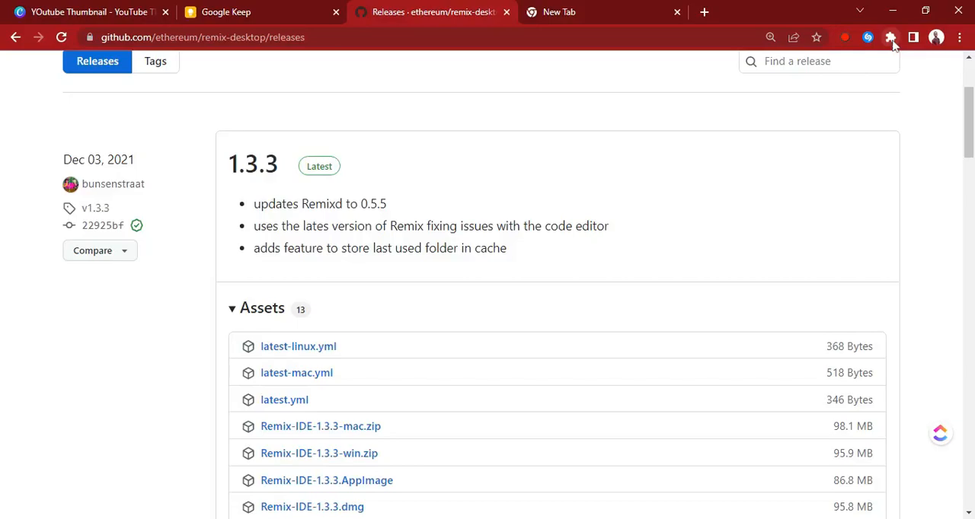
mouse_move(968, 122)
left_mouse_down()
mouse_move(968, 99)
mouse_move(964, 138)
left_mouse_up()
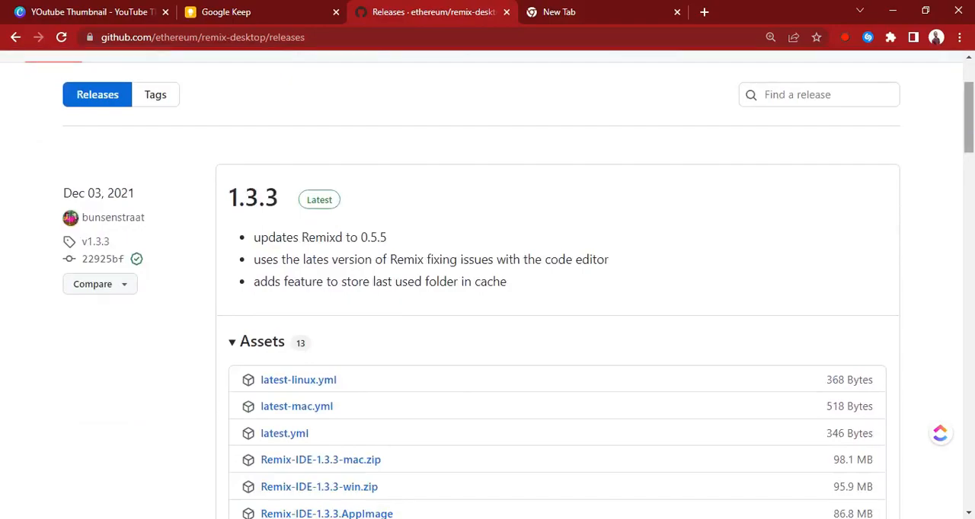
left_click_drag(969, 122, 969, 107)
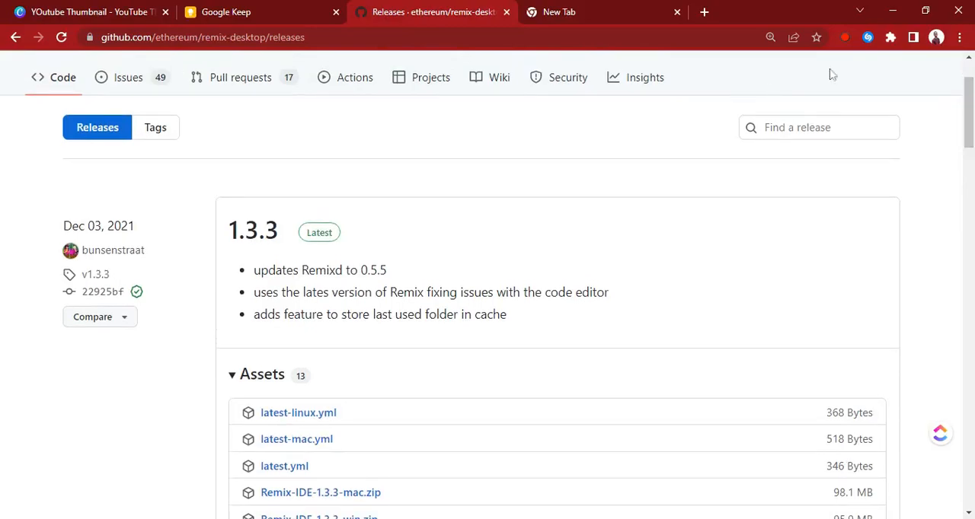